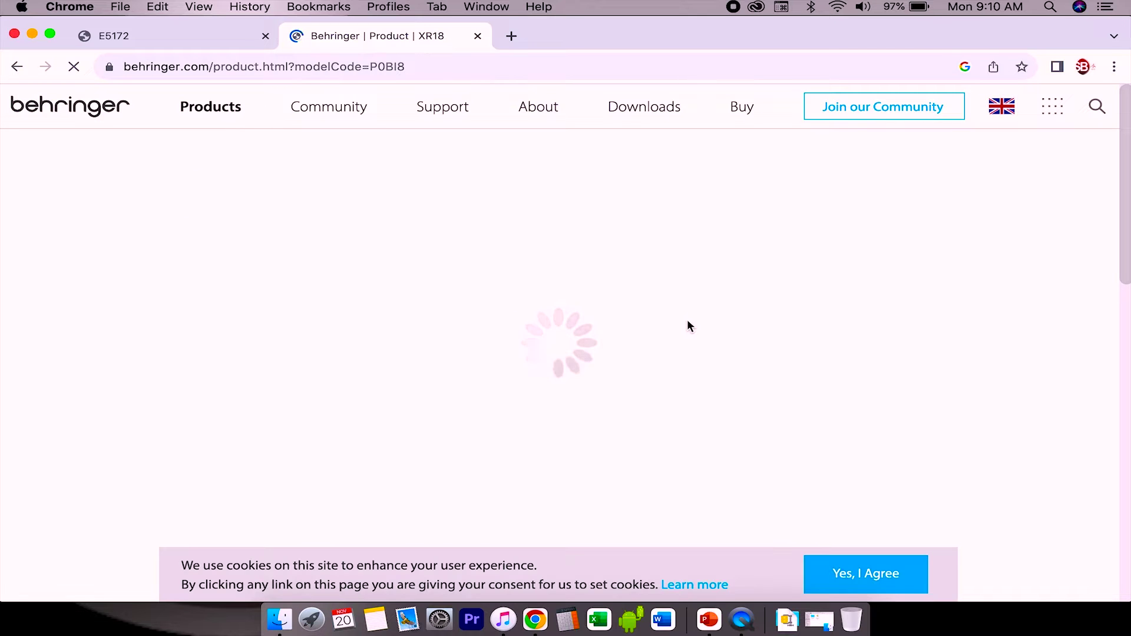
- Expand the XR18 Product Library software list and choose X-AIR Edit Version 1.8 for Mac
scroll(687, 321, "down", 5)
scroll(687, 321, "down", 4)
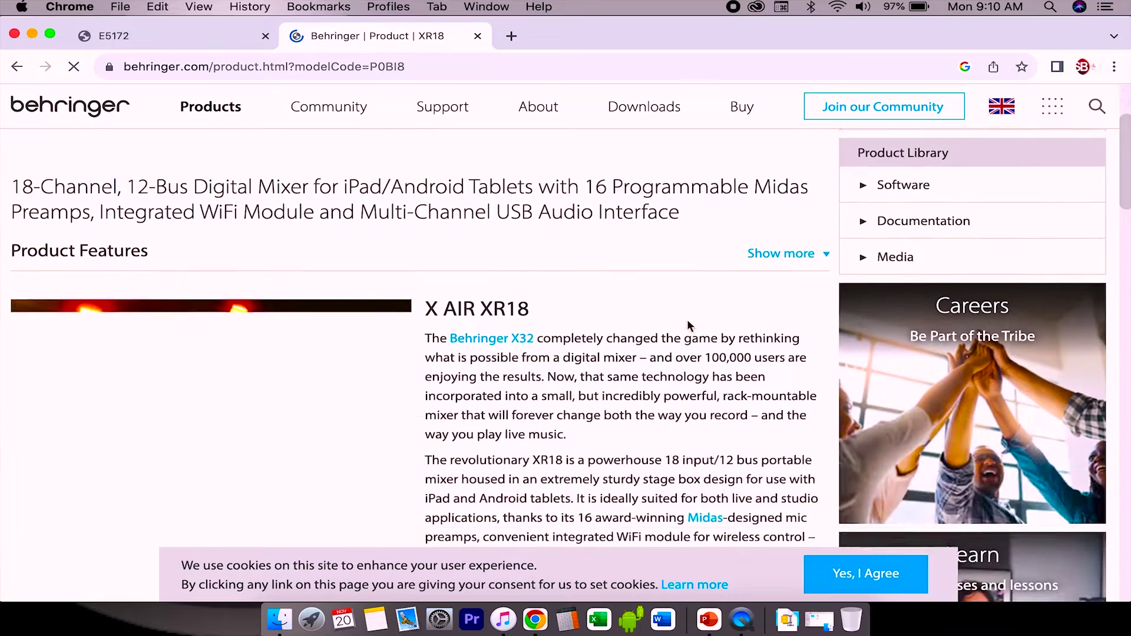
scroll(687, 320, "up", 5)
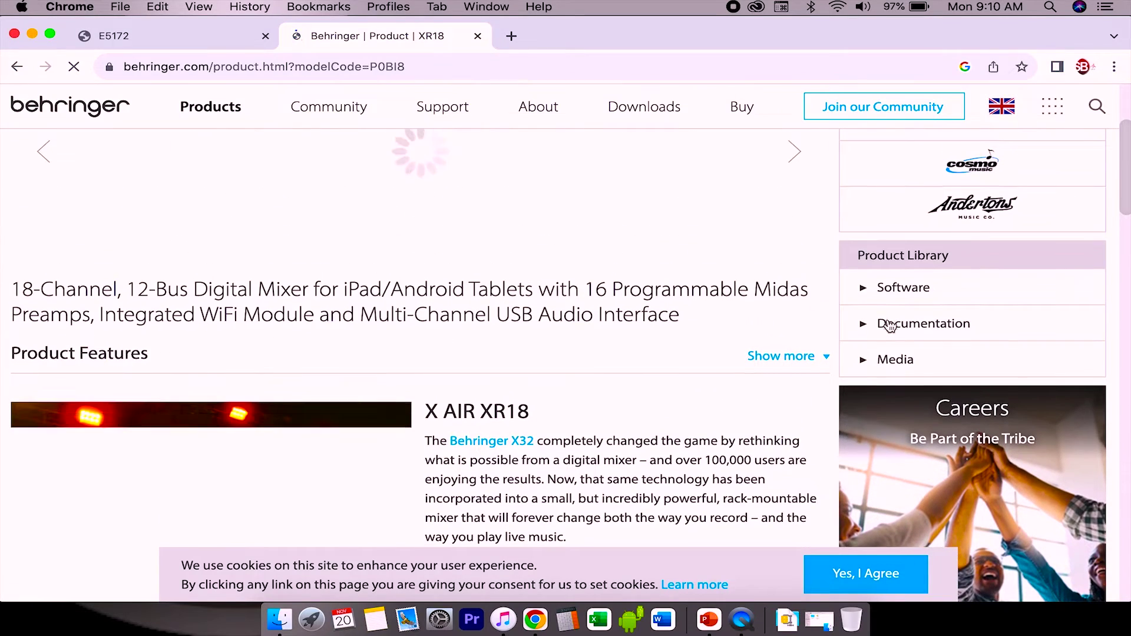
left_click(865, 288)
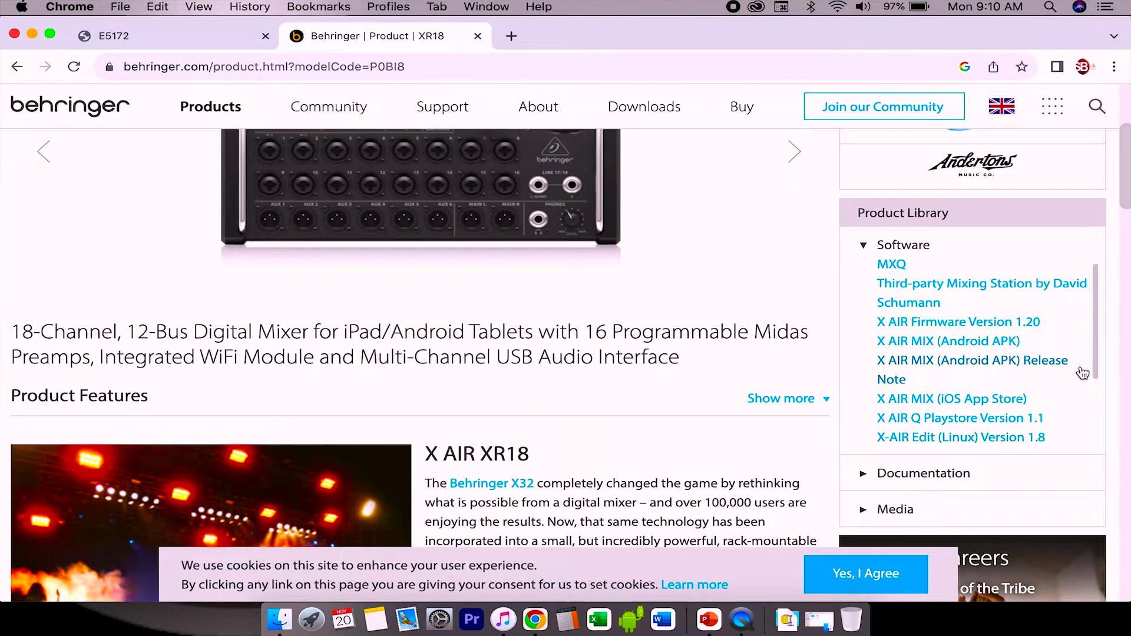
scroll(1084, 372, "down", 4)
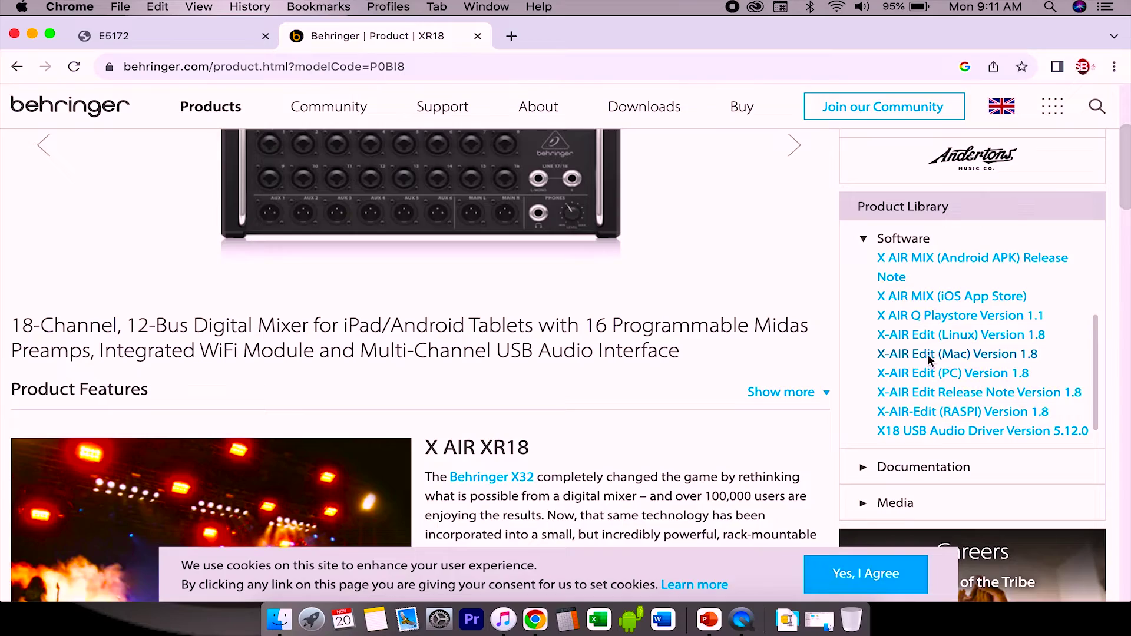
left_click(928, 355)
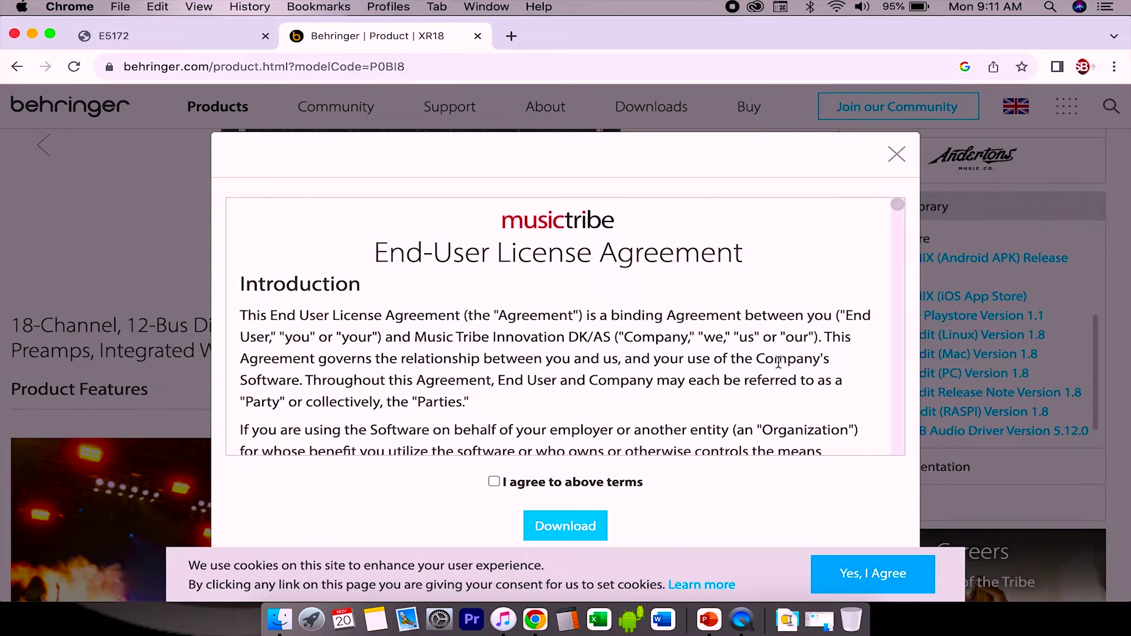
- Agree to the EULA terms and download X-AIR Edit Version 1.8 for Mac
scroll(778, 362, "down", 8)
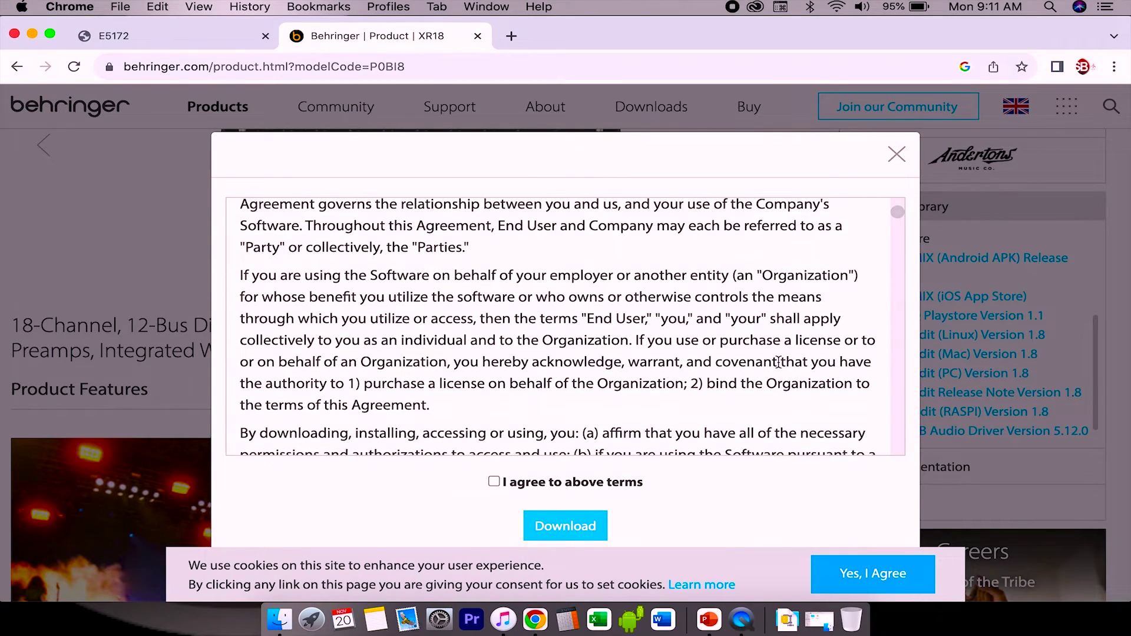
left_click(494, 482)
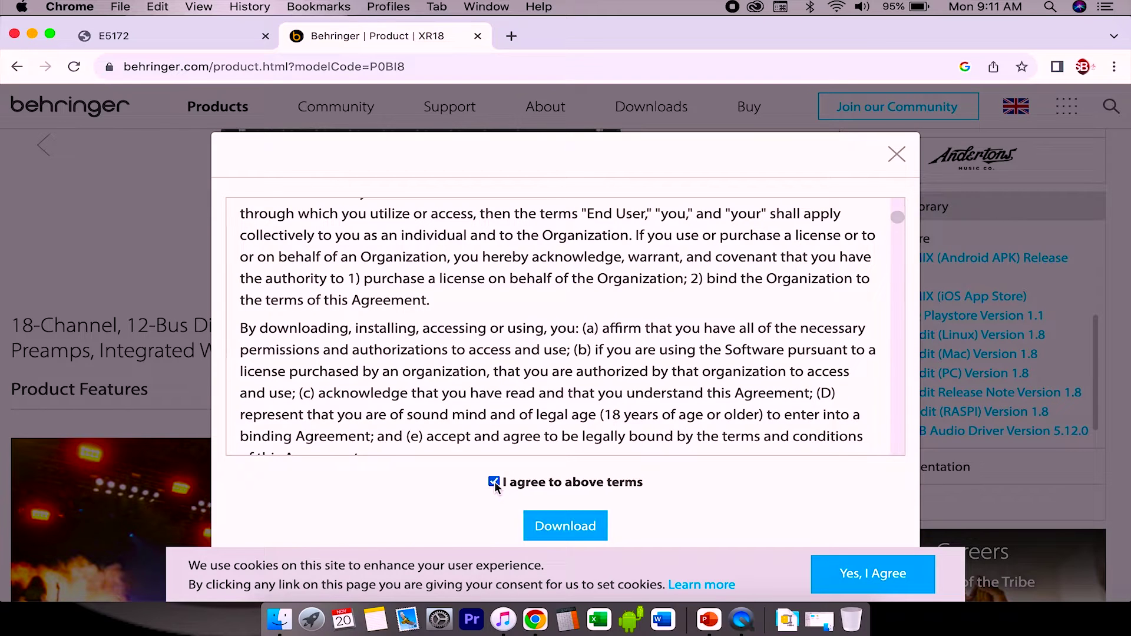
left_click(564, 527)
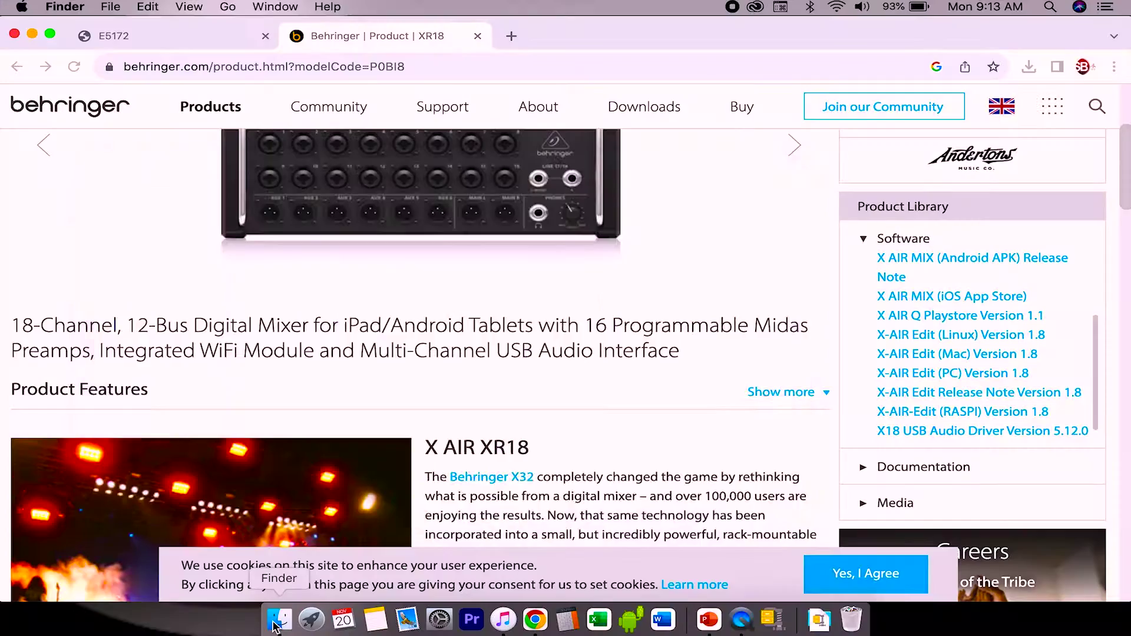
- Unzip X-AIR-Edit_MAC_1.8 (1).zip in the Finder Downloads folder
left_click(278, 620)
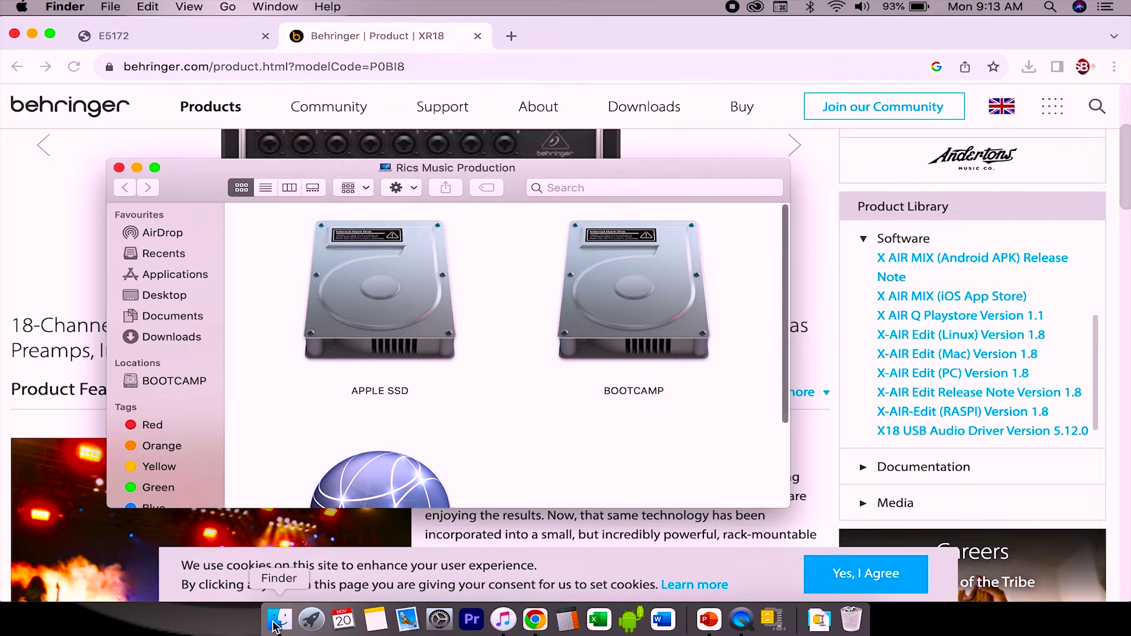
left_click(159, 339)
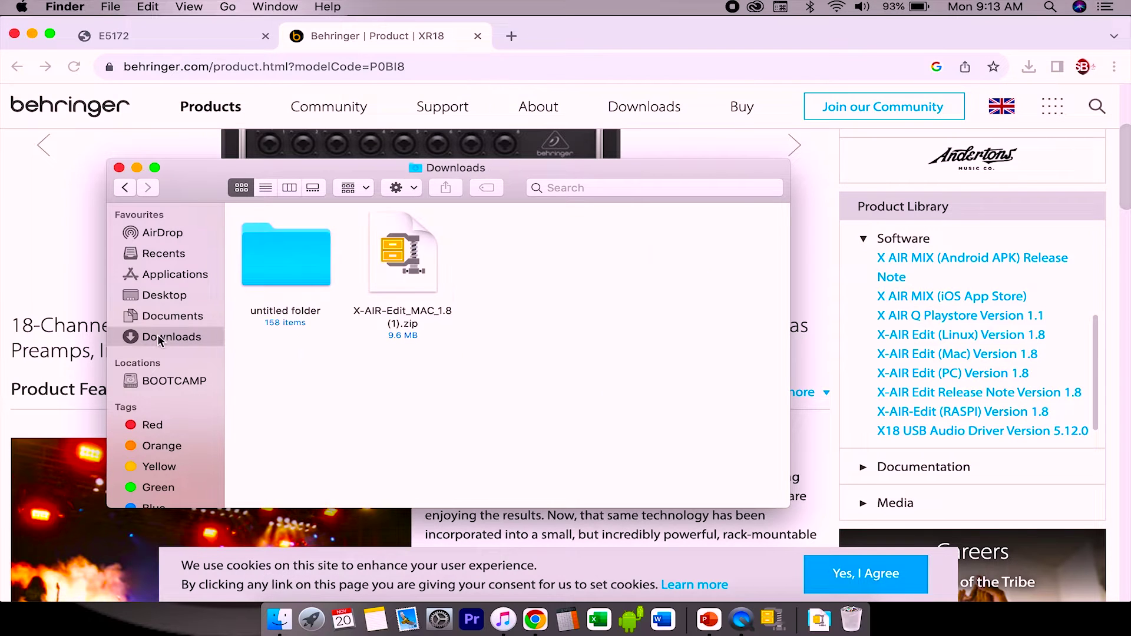
right_click(415, 266)
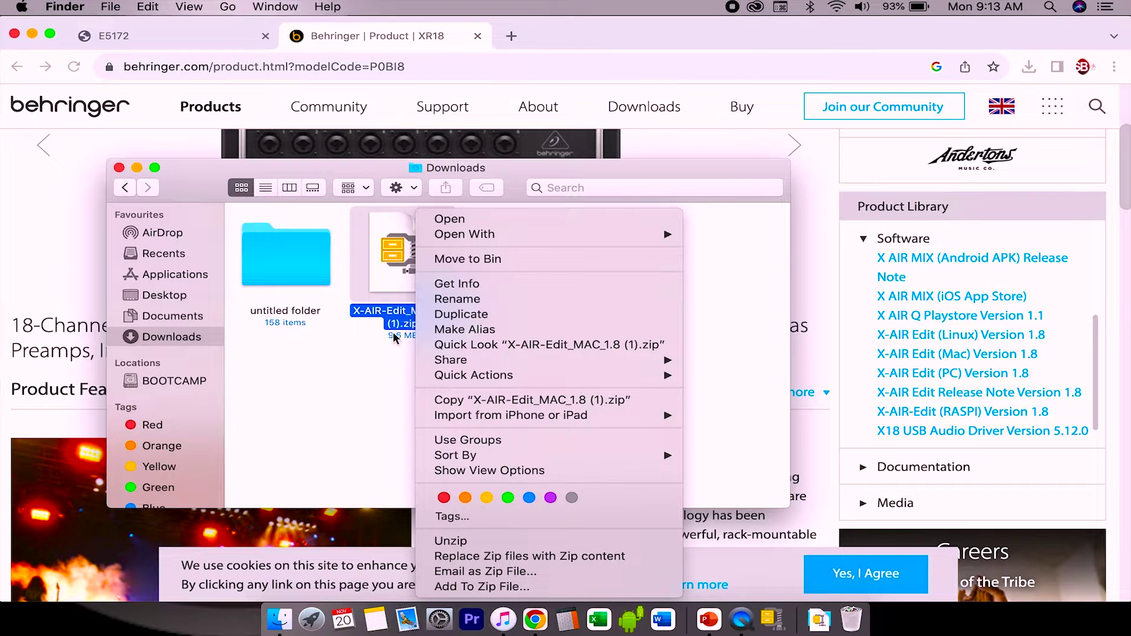
left_click(382, 353)
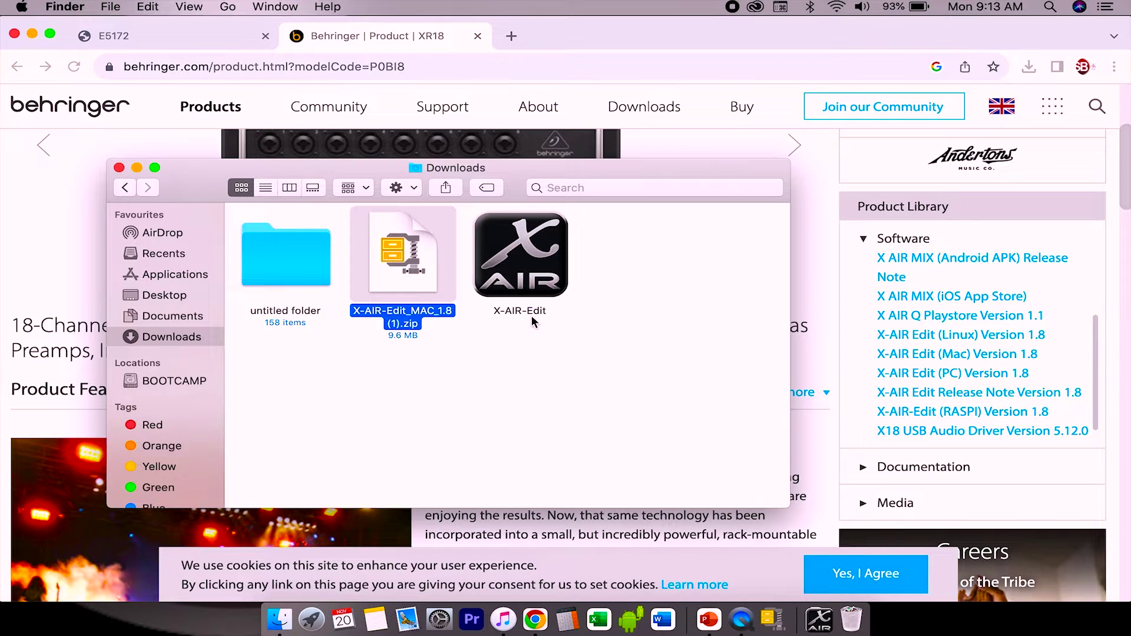
- Copy the X-AIR-Edit app into Applications, confirm it is listed, and close Finder
right_click(535, 274)
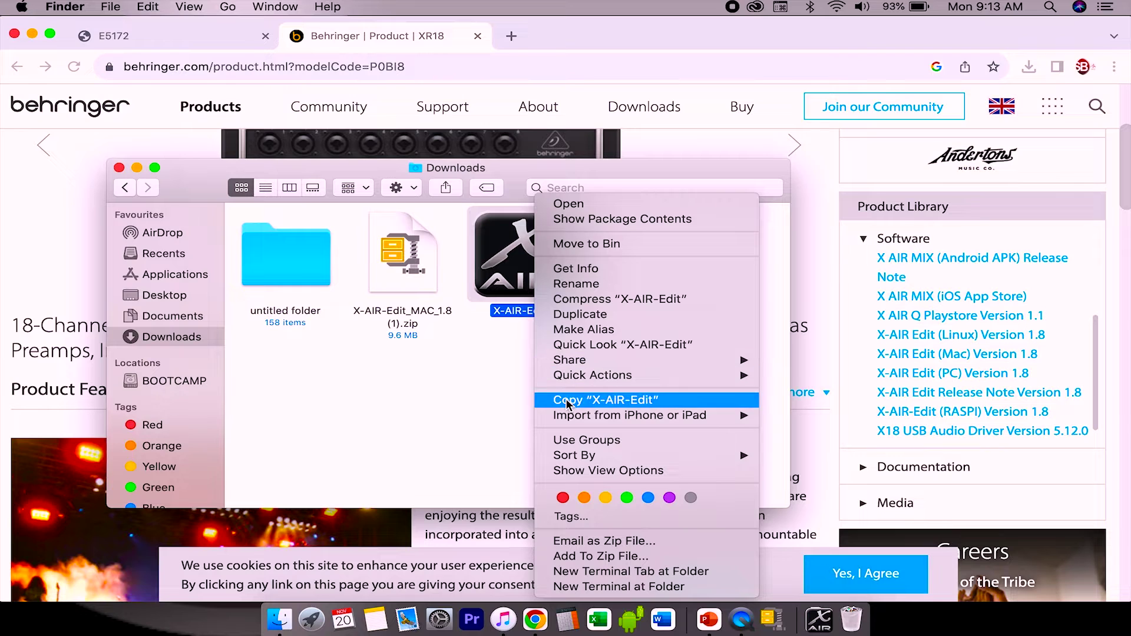
left_click(566, 400)
left_click(186, 275)
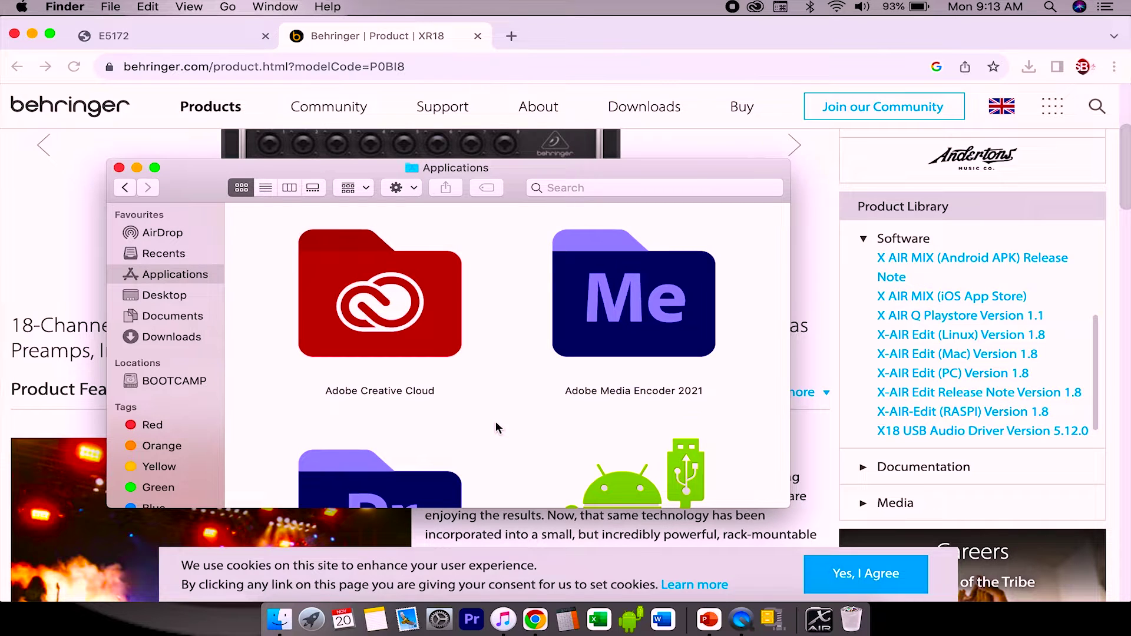
scroll(496, 422, "down", 10)
scroll(496, 429, "down", 15)
scroll(496, 429, "down", 15)
scroll(496, 428, "down", 15)
scroll(496, 422, "down", 10)
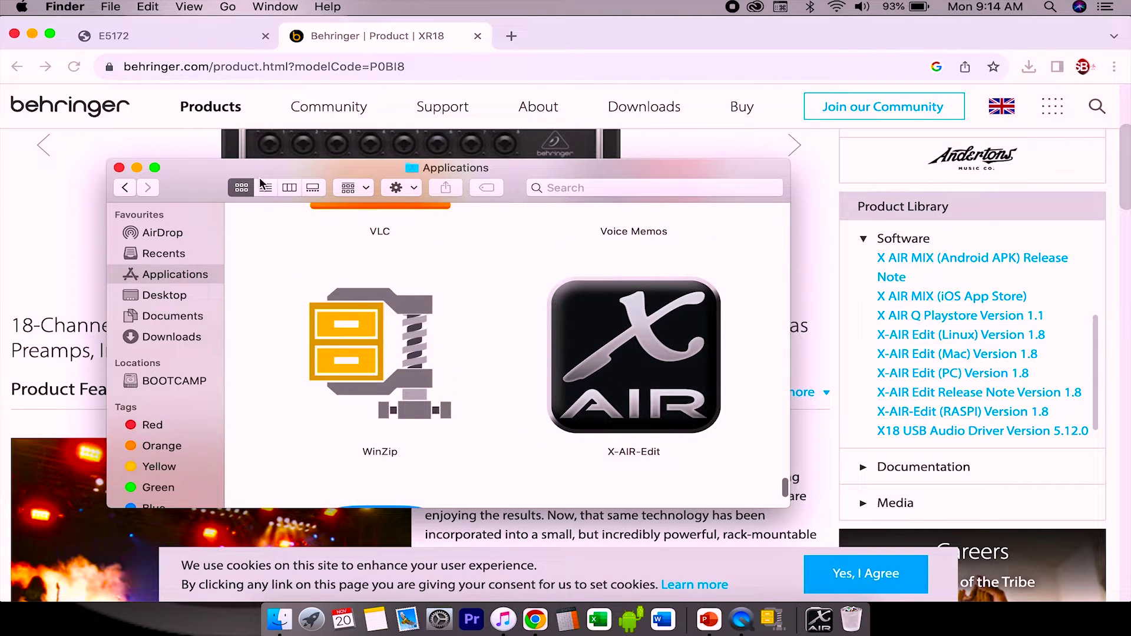
left_click(119, 168)
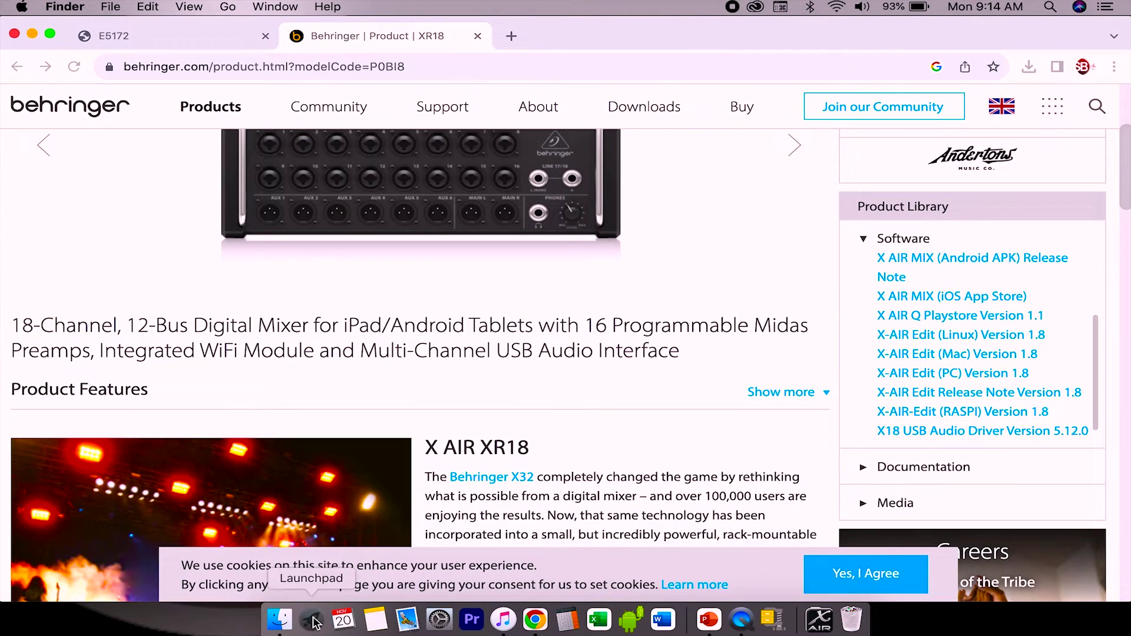
- Launch X-AIR-Edit from Launchpad page 2 and show the Mac's Wi-Fi network list
left_click(312, 619)
scroll(628, 354, "right", 3)
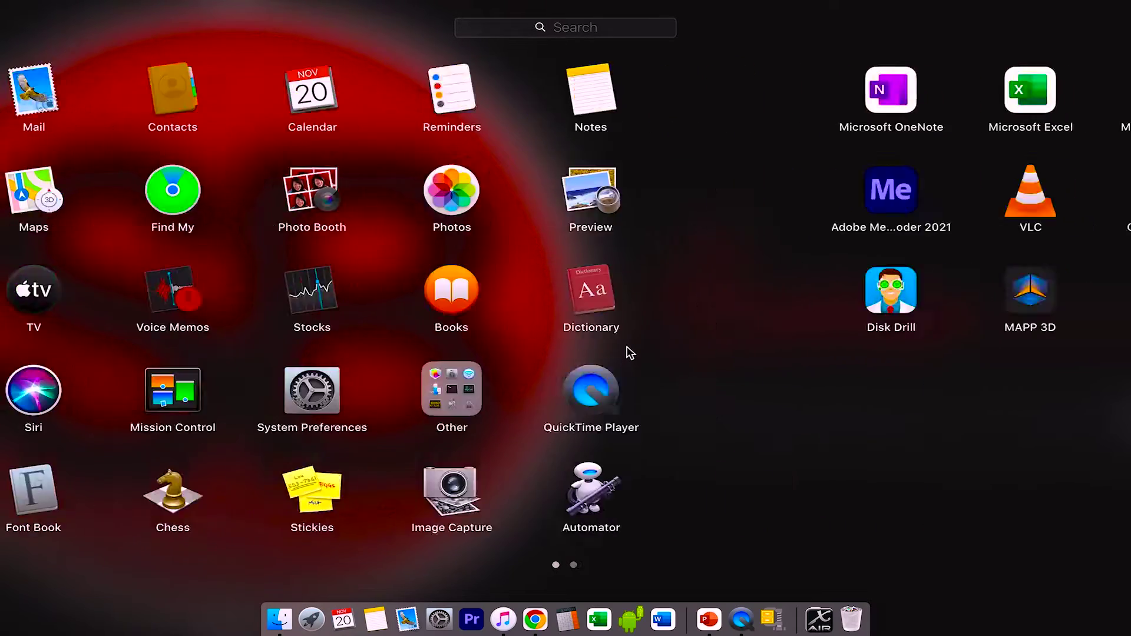
left_click(439, 304)
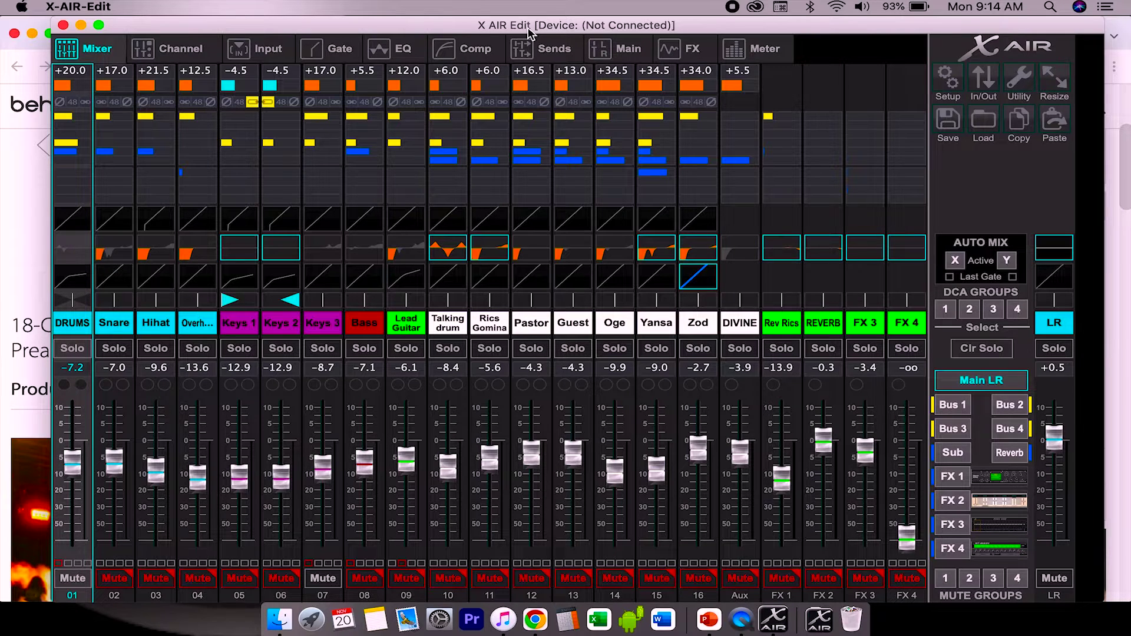
left_click(837, 8)
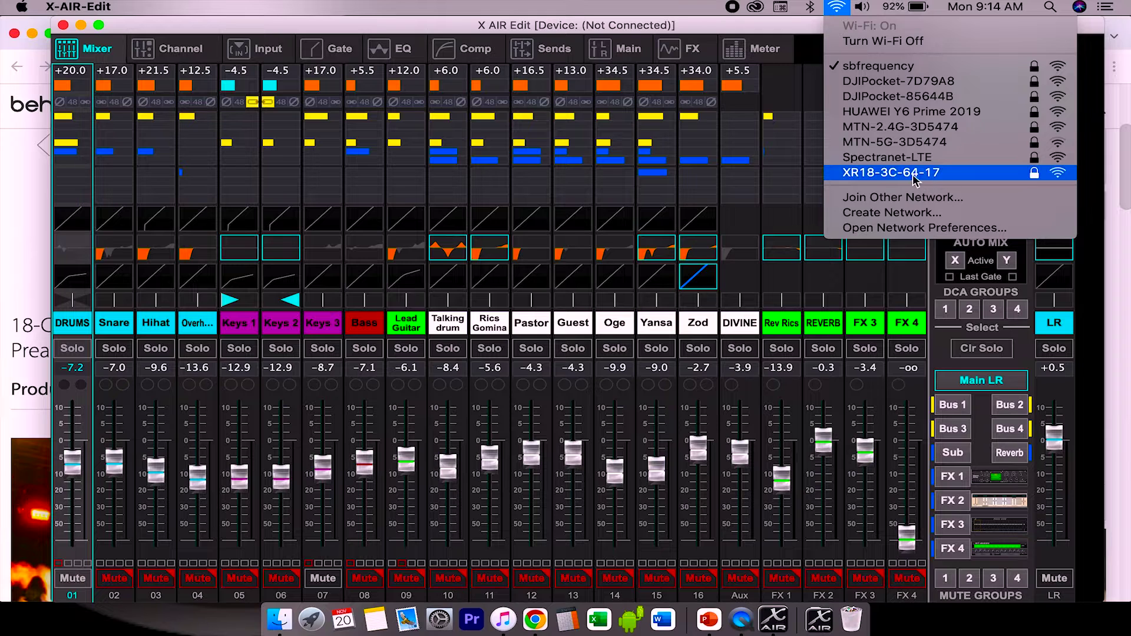
- Join the XR18-3C-64-17 Wi-Fi network and connect X-AIR-Edit to the XR18 at 192.168.1.1
left_click(839, 172)
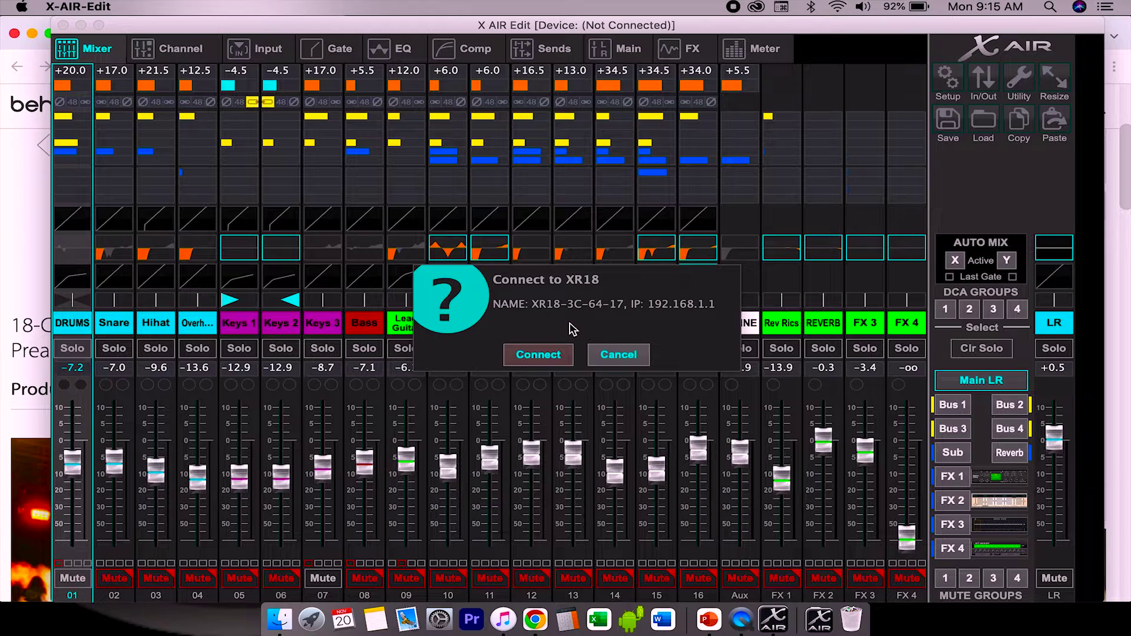
left_click(538, 356)
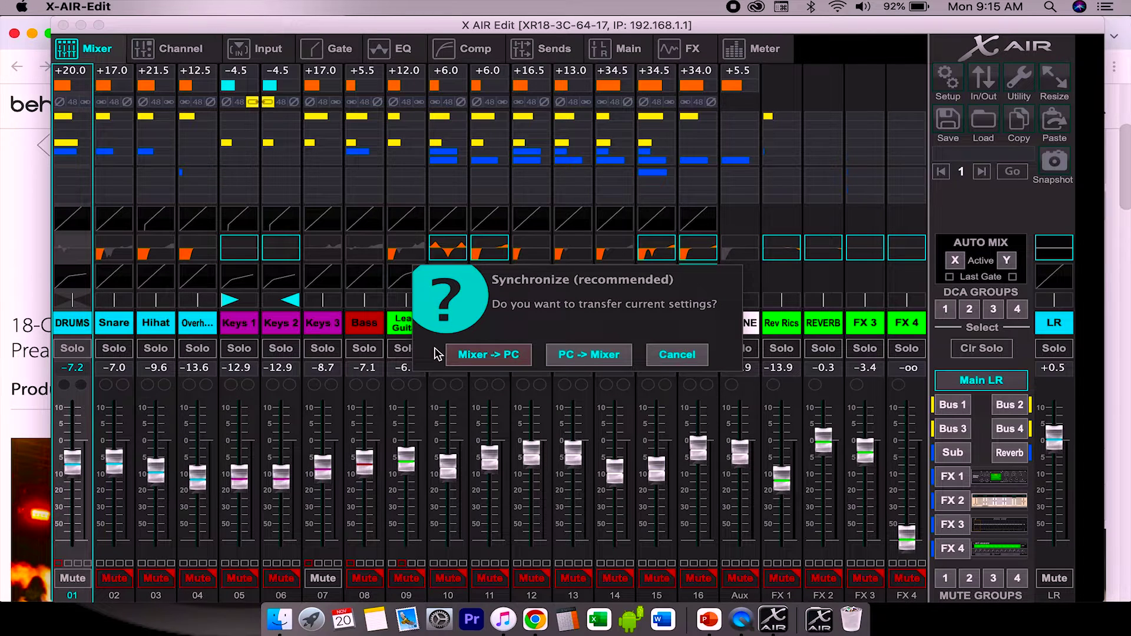
- Synchronize Mixer -> PC and make the X-AIR-Edit window full screen
left_click(488, 357)
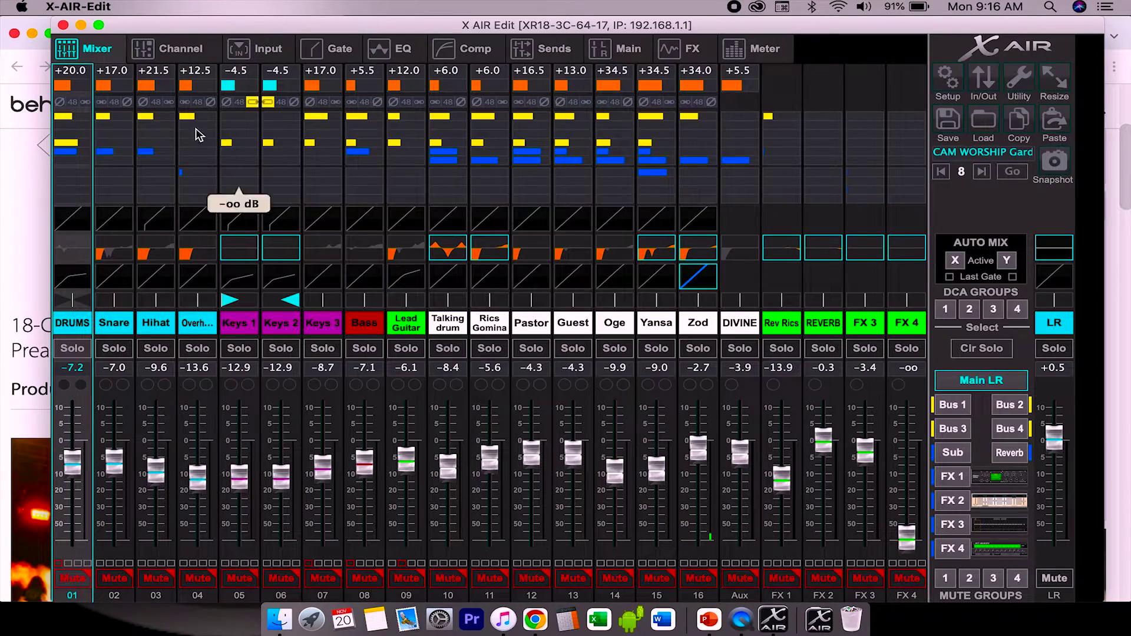
left_click(99, 27)
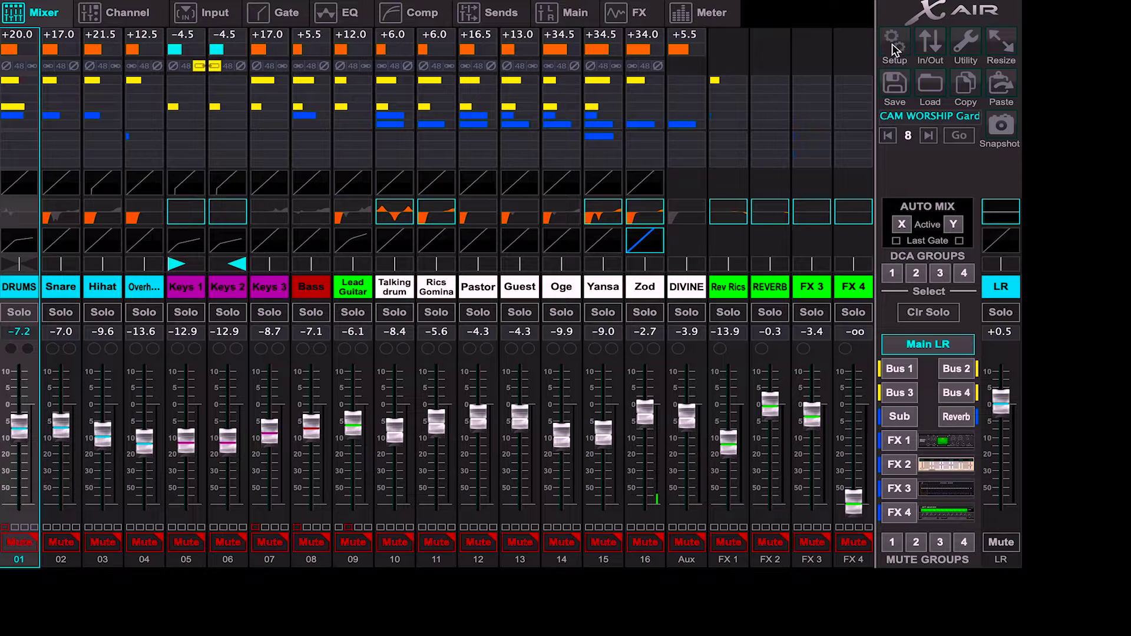
- Open Setup on its AP tab to view the mixer's access point settings
left_click(895, 46)
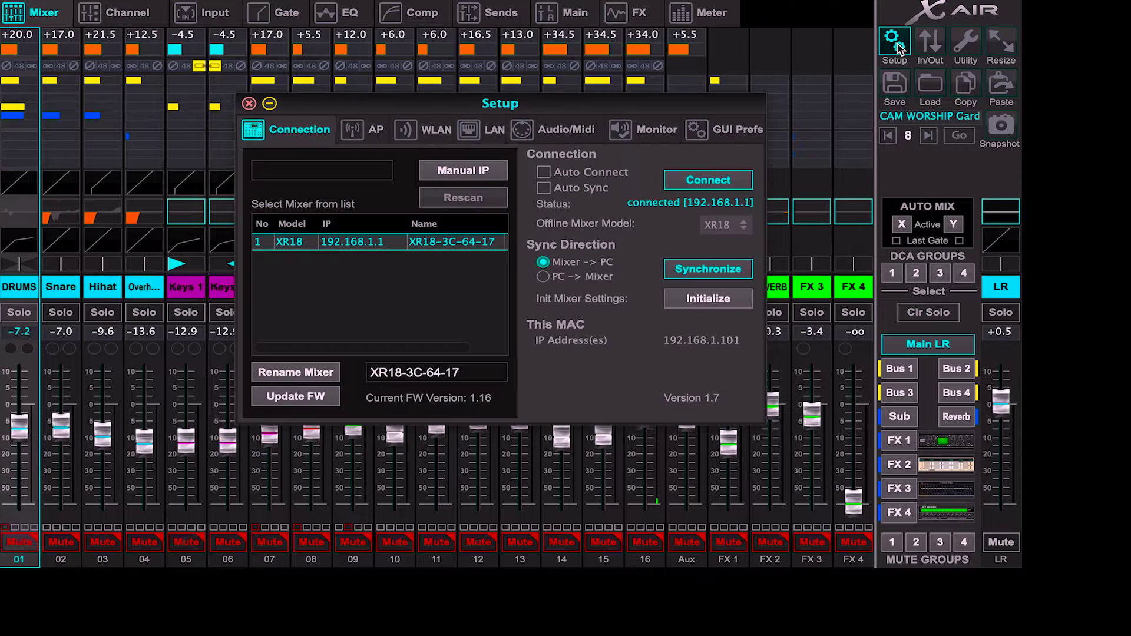
left_click(368, 140)
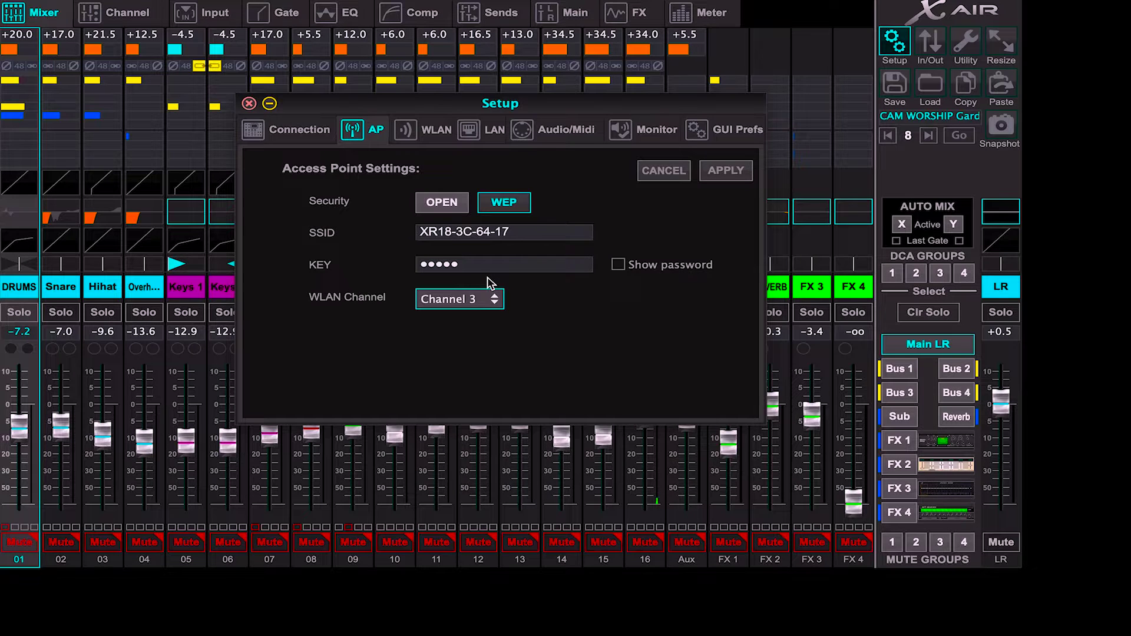
- Show the access point key in plain text and replace it with a new password, keeping Channel 3
left_click(521, 232)
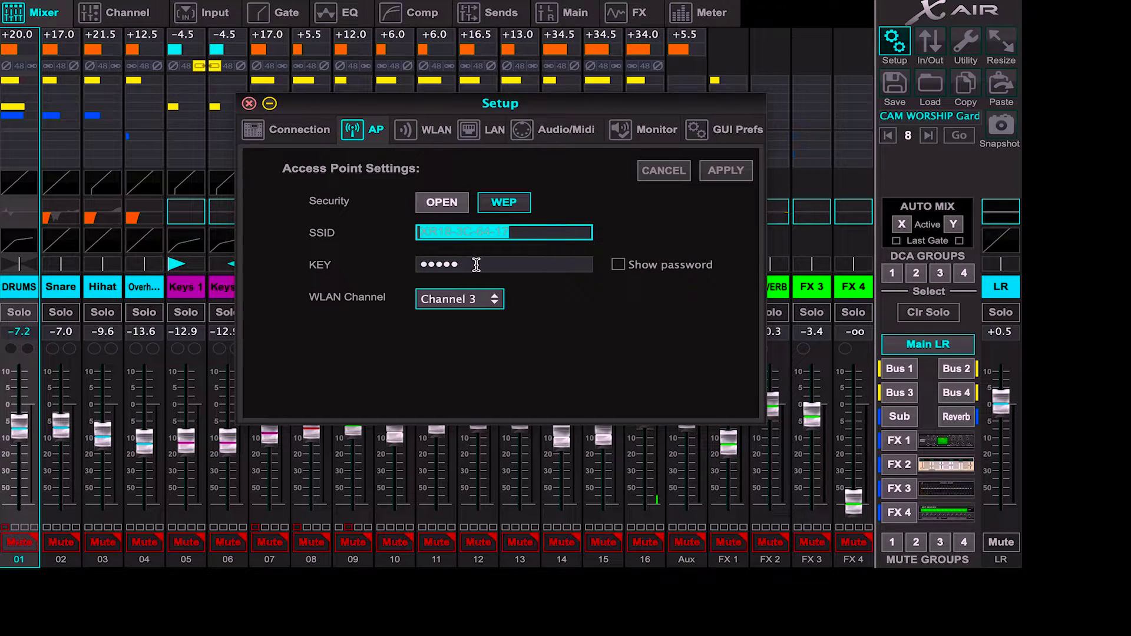
left_click(565, 267)
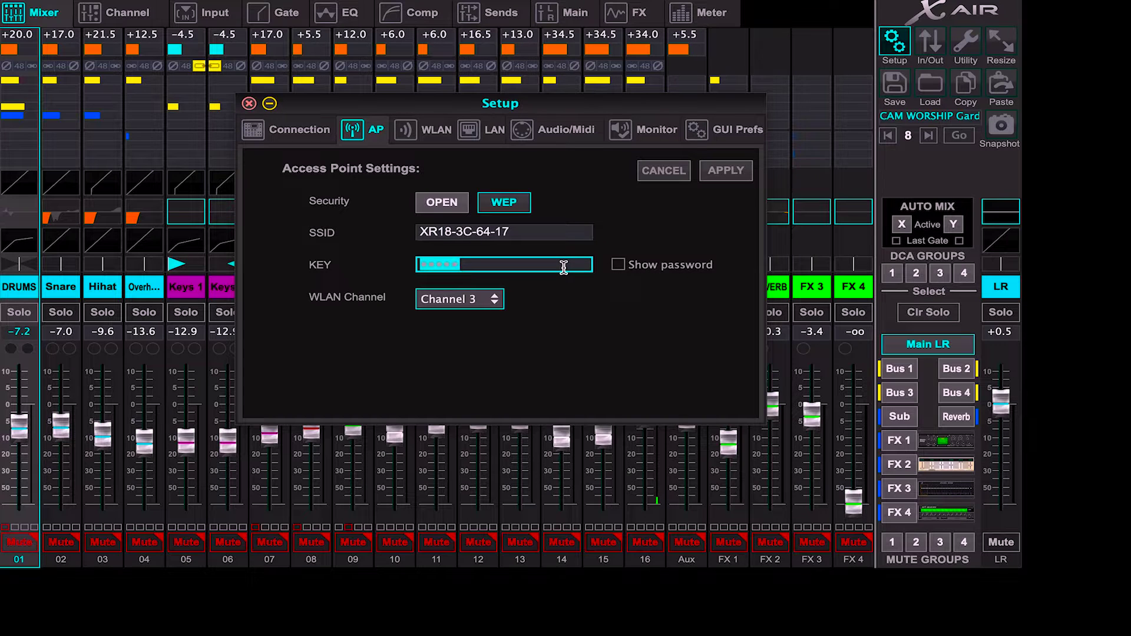
left_click(617, 265)
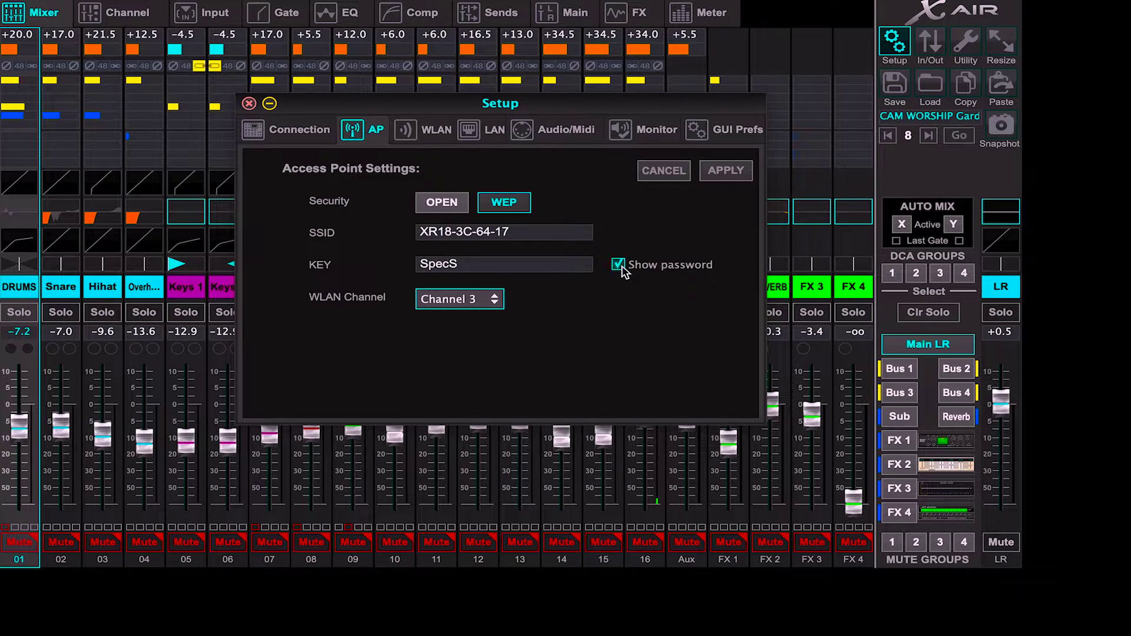
left_click(457, 264)
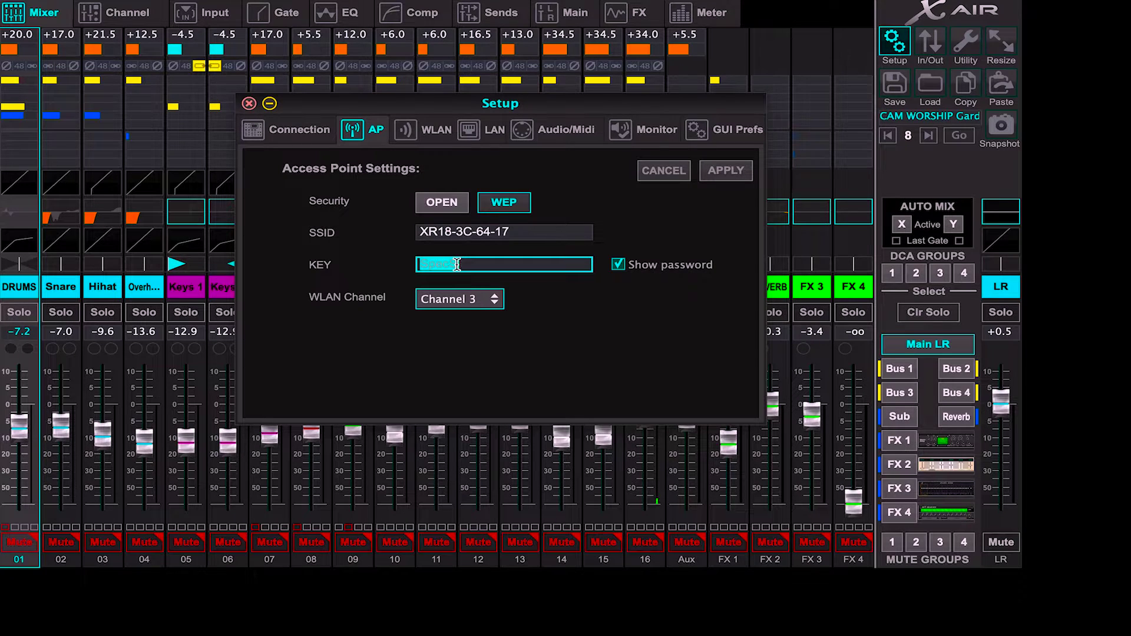
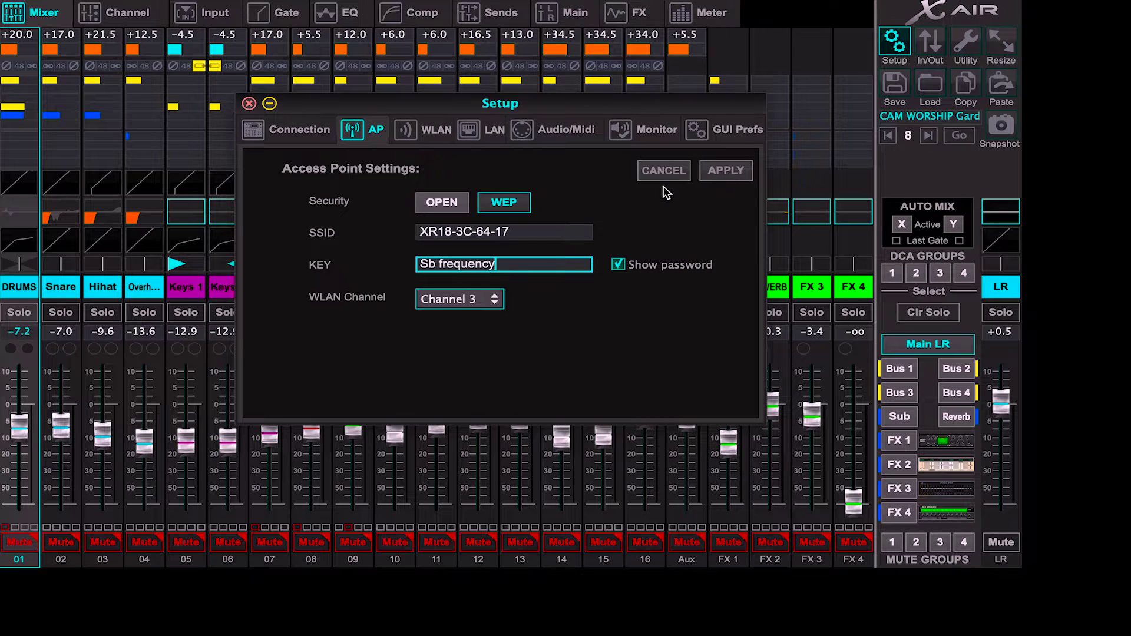
left_click(480, 300)
left_click(593, 306)
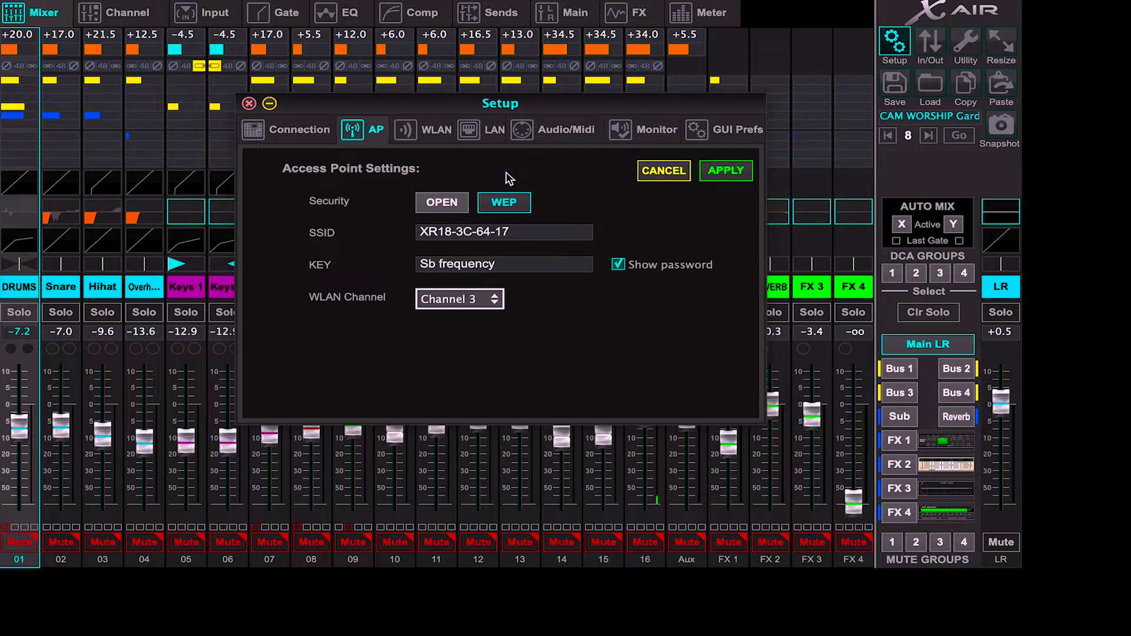
- Close X-AIR-Edit from the Connection tab and switch to Chrome's E5172 router login page
left_click(316, 135)
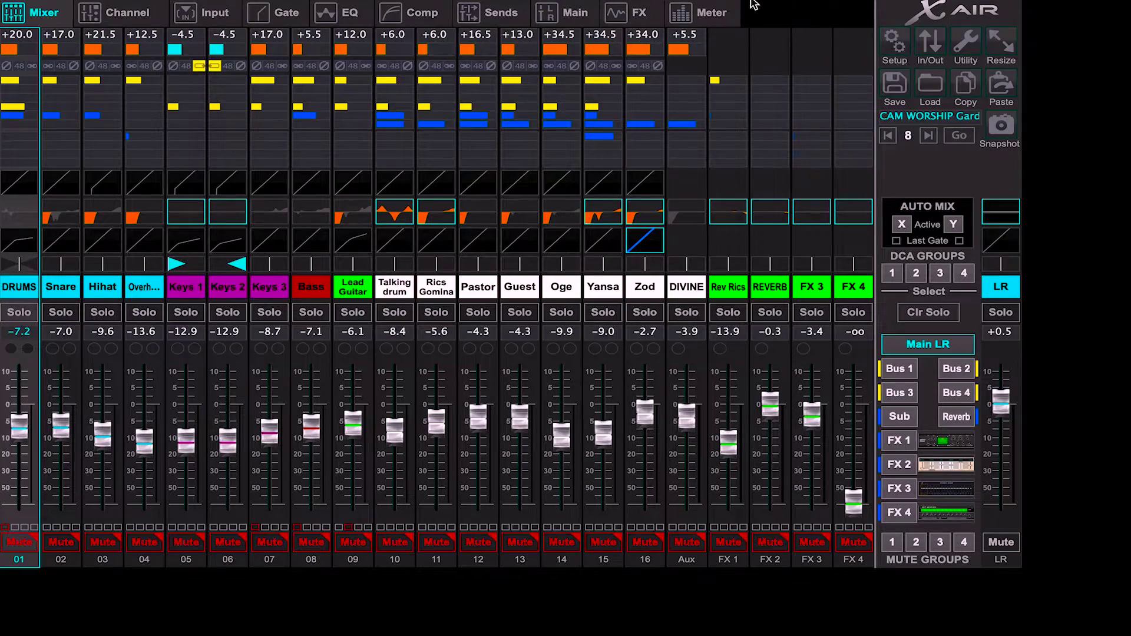
mouse_move(754, 2)
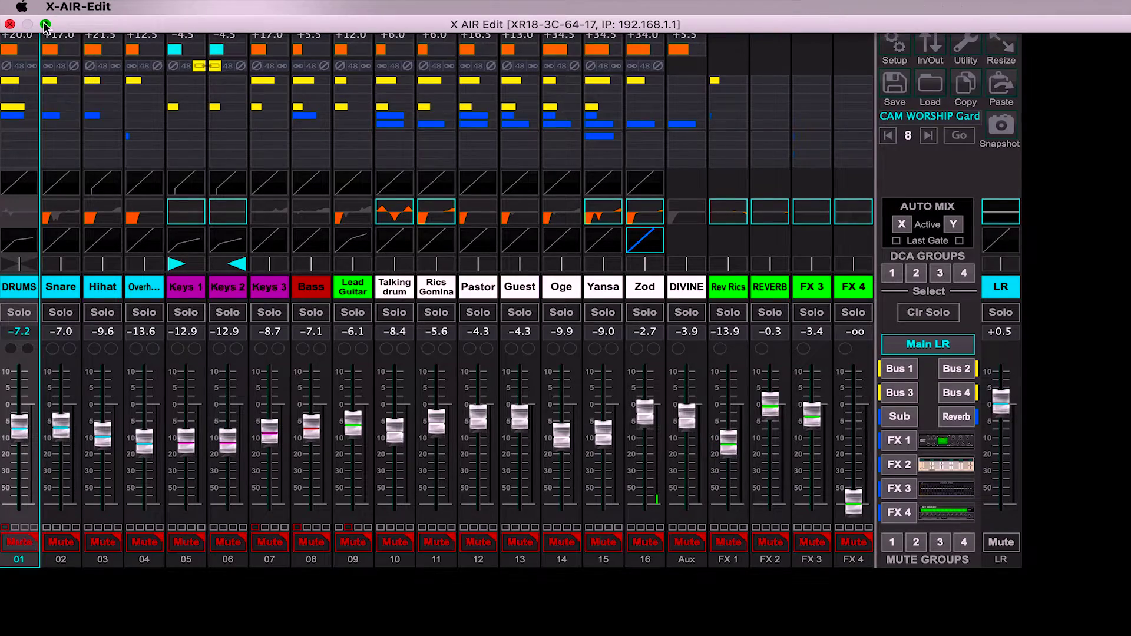
left_click(45, 25)
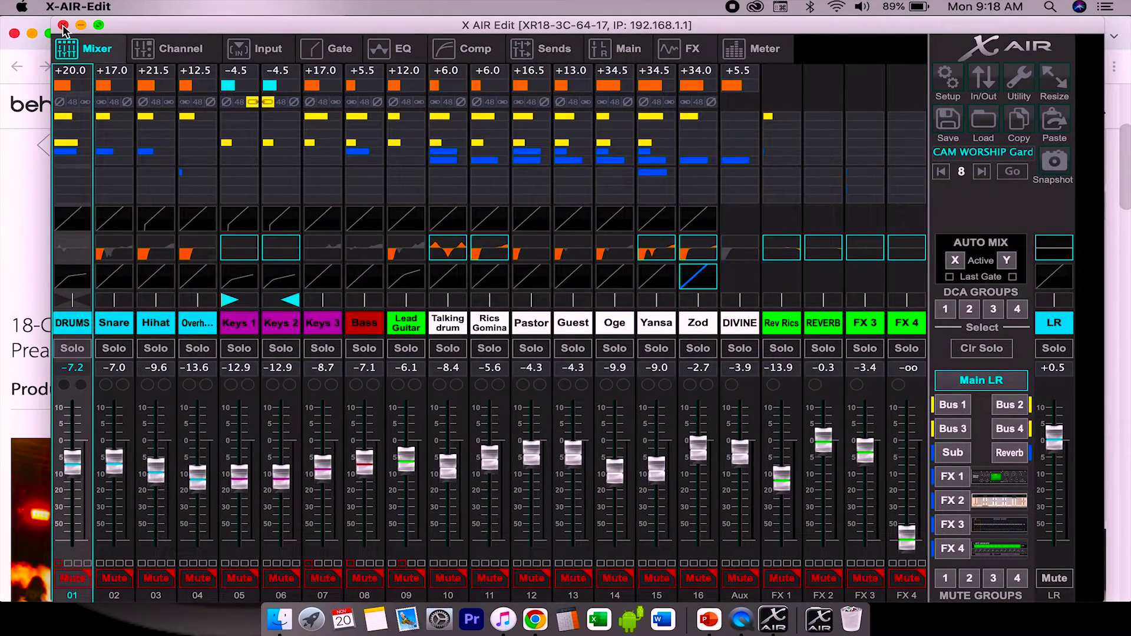
left_click(62, 24)
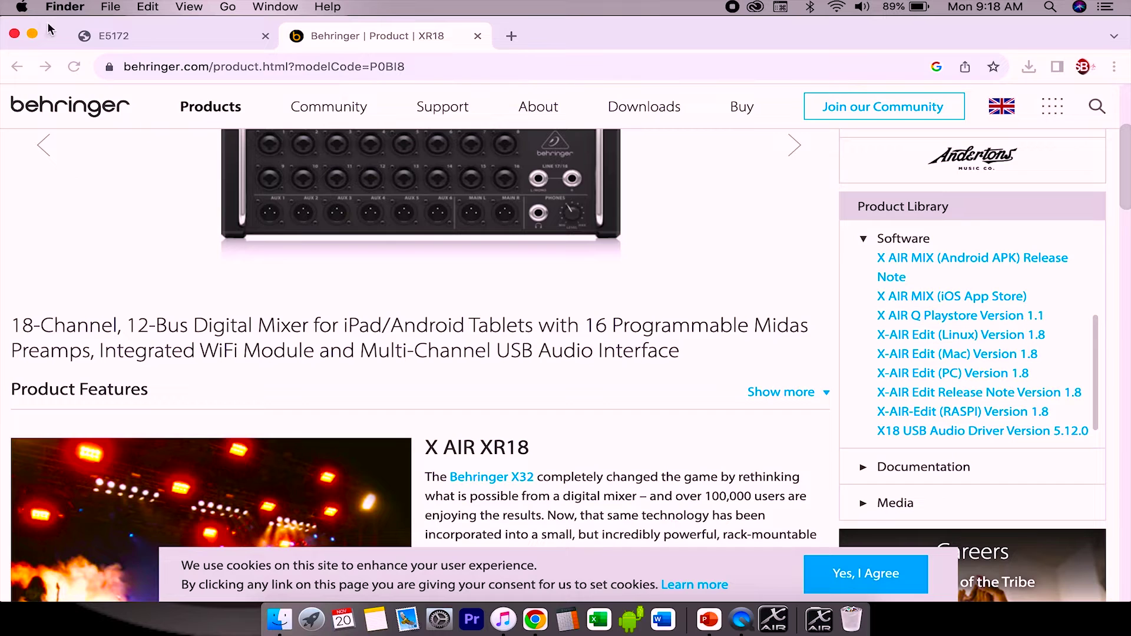
left_click(76, 36)
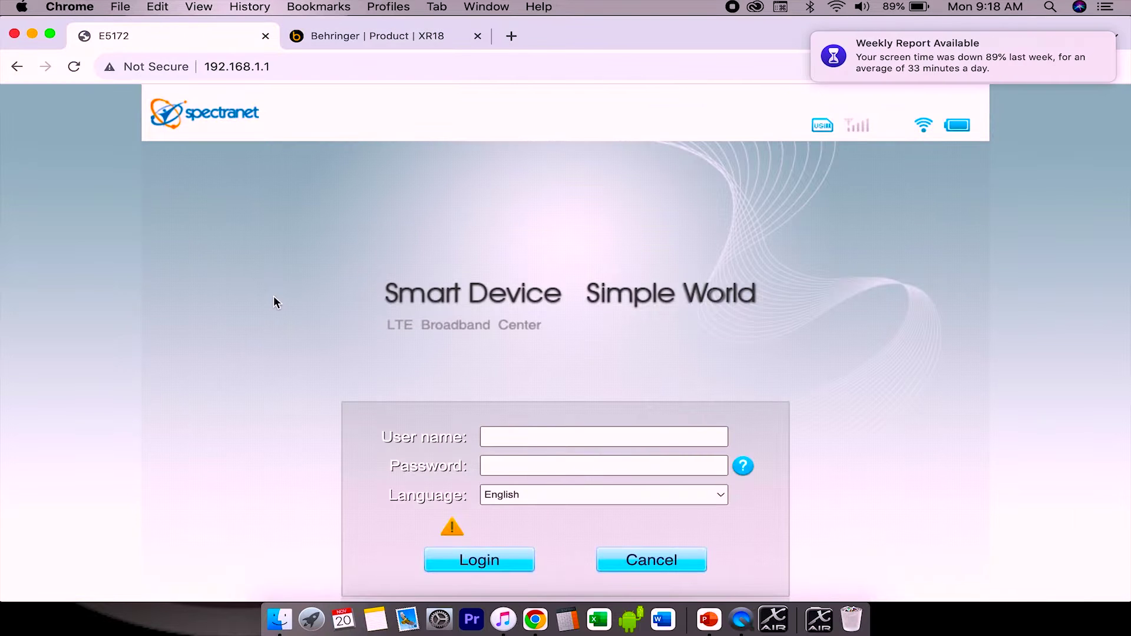